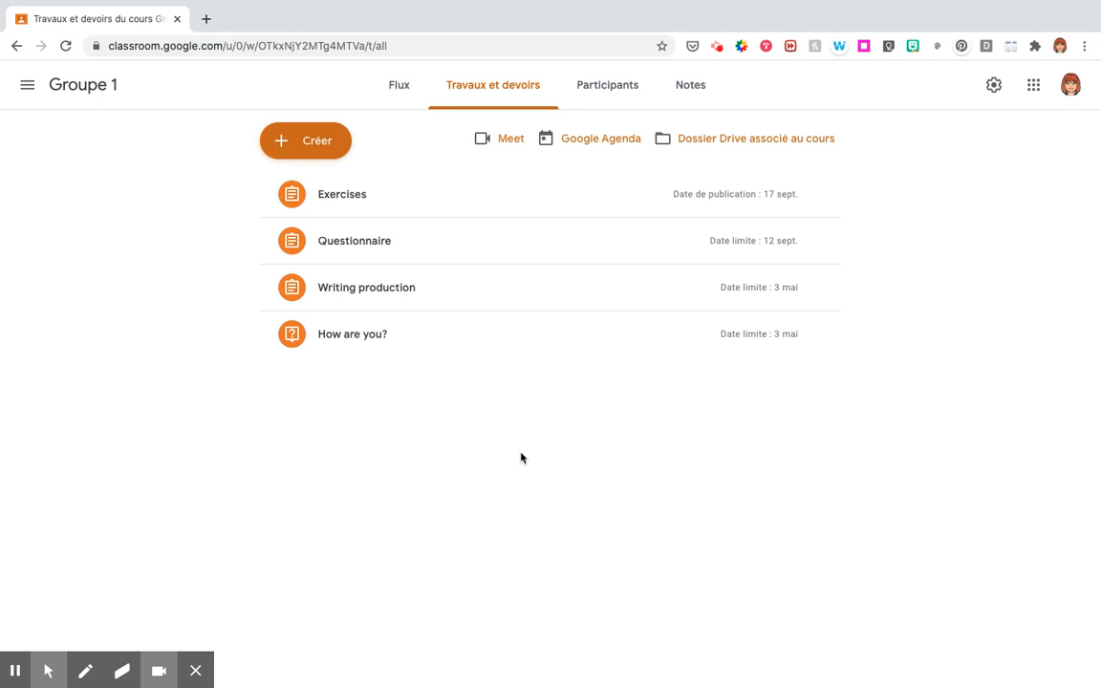
# - Create a new assignment in Groupe 1 titled "Tes notes de cours"
pyautogui.click(285, 148)
pyautogui.click(318, 189)
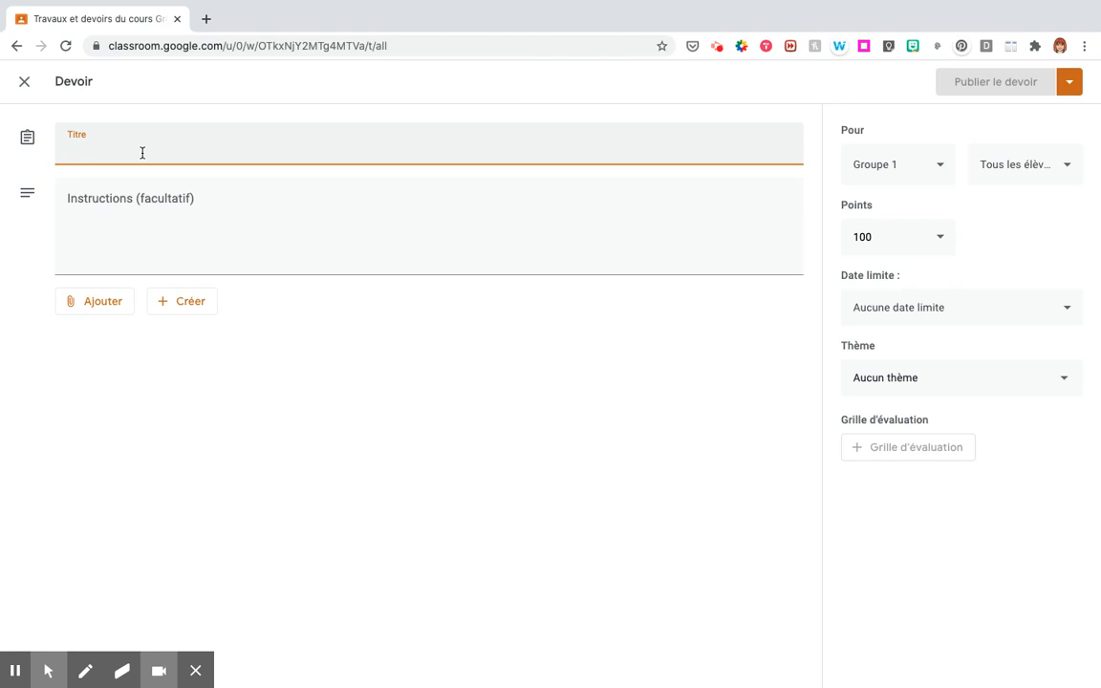
pyautogui.write('Tes notes de cours')
pyautogui.click(140, 198)
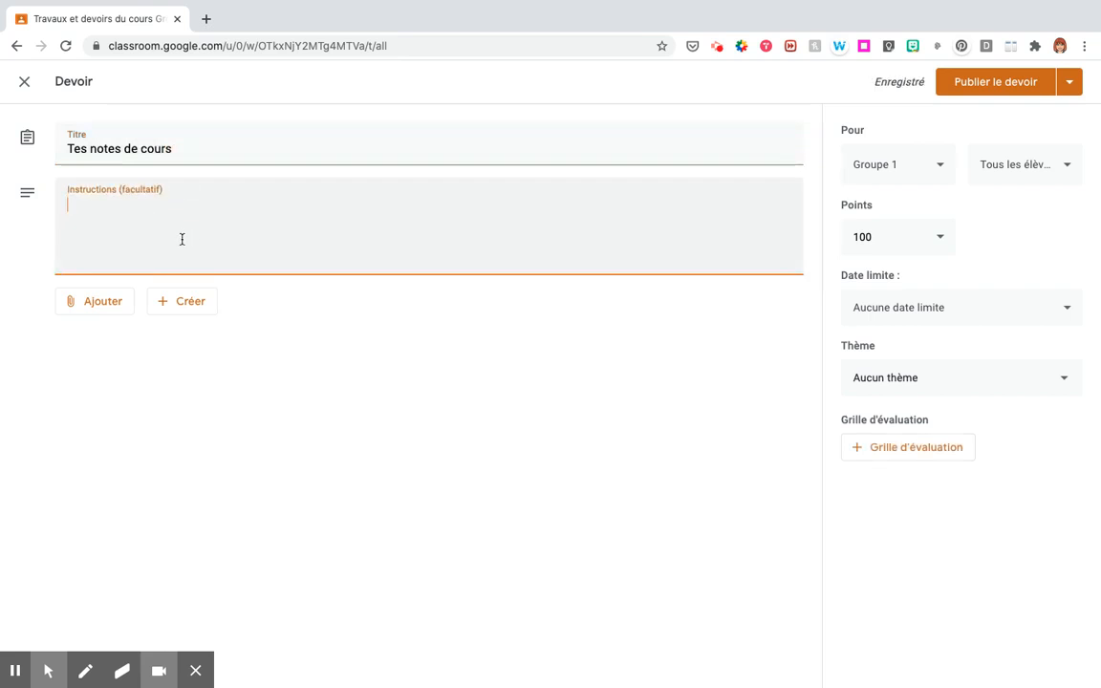
# - Attach the "Cette semaine" Google Slides presentation from Google Drive to the assignment
pyautogui.click(68, 312)
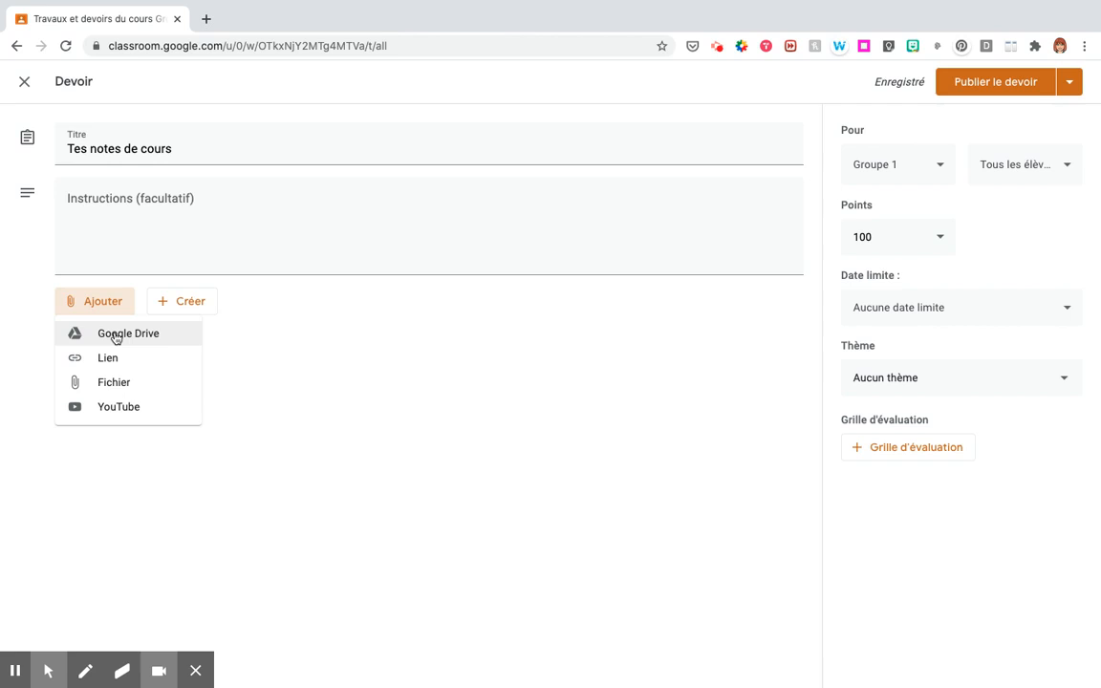
pyautogui.click(147, 385)
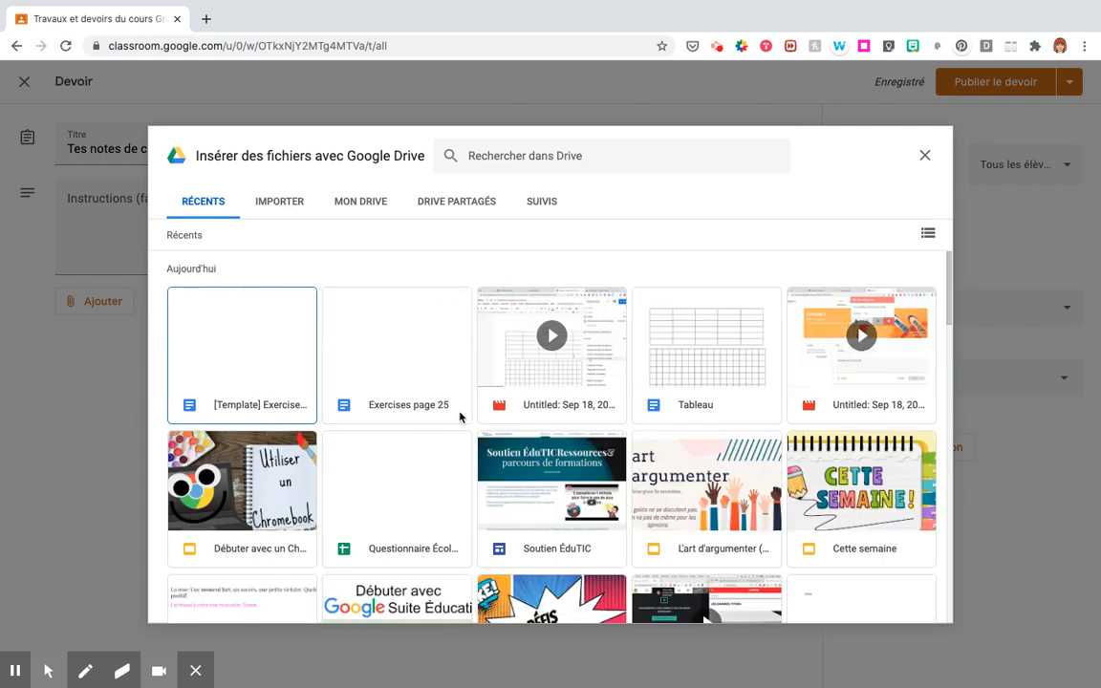
pyautogui.scroll(-2, 460, 418)
pyautogui.scroll(-4, 460, 418)
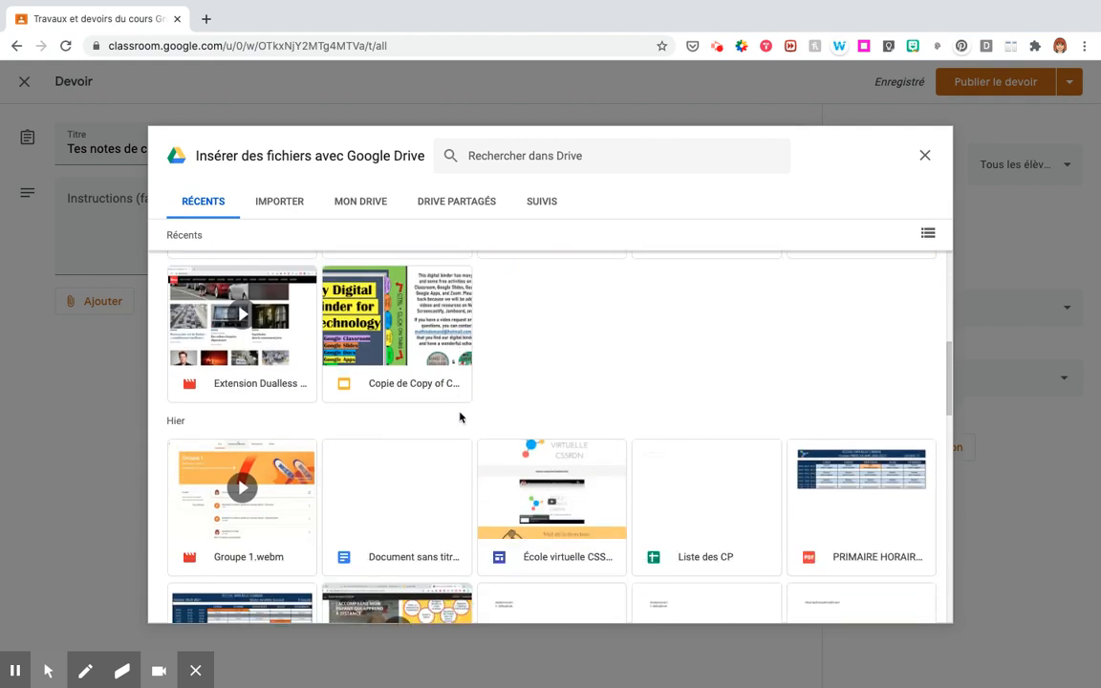
pyautogui.scroll(4, 459, 418)
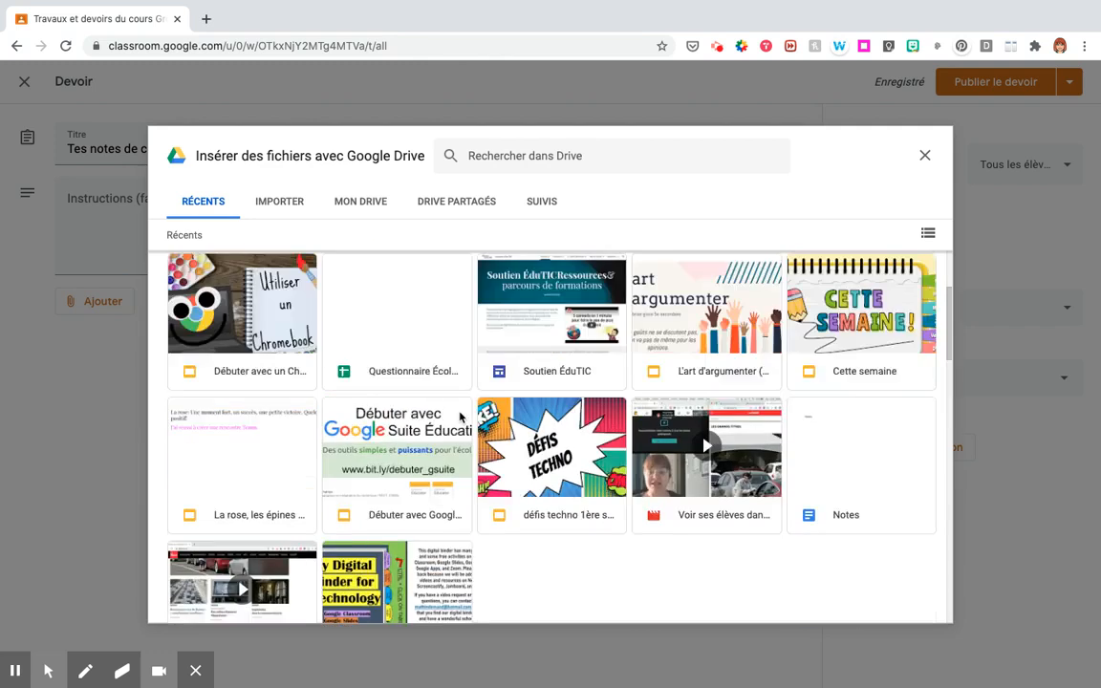
pyautogui.doubleClick(838, 387)
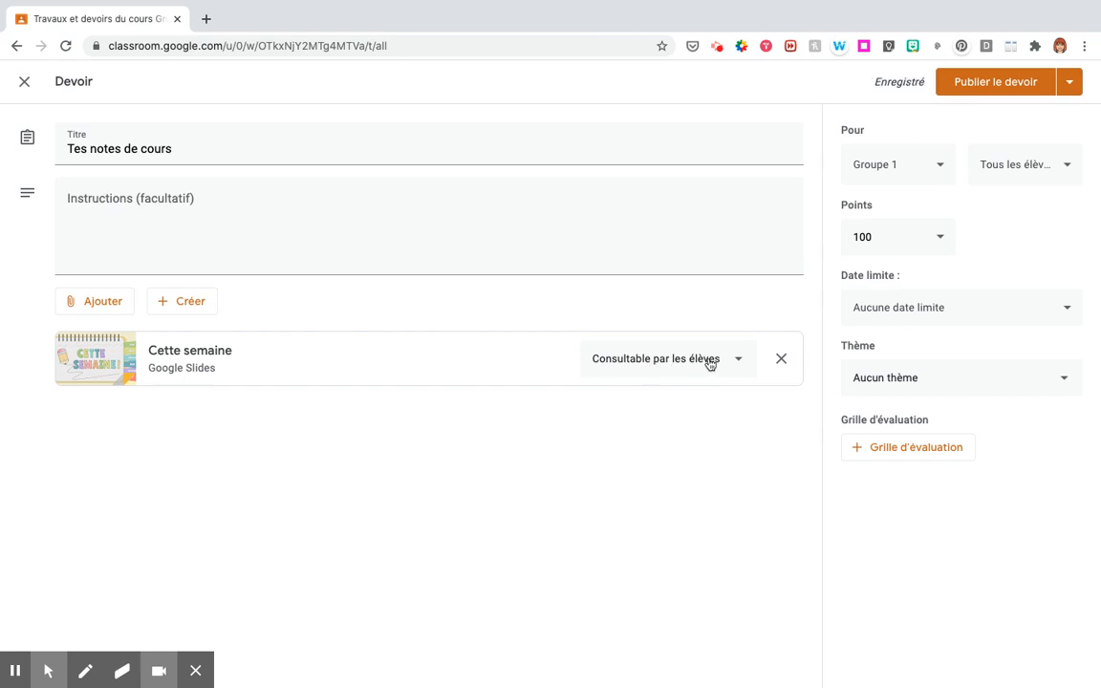
pyautogui.click(109, 301)
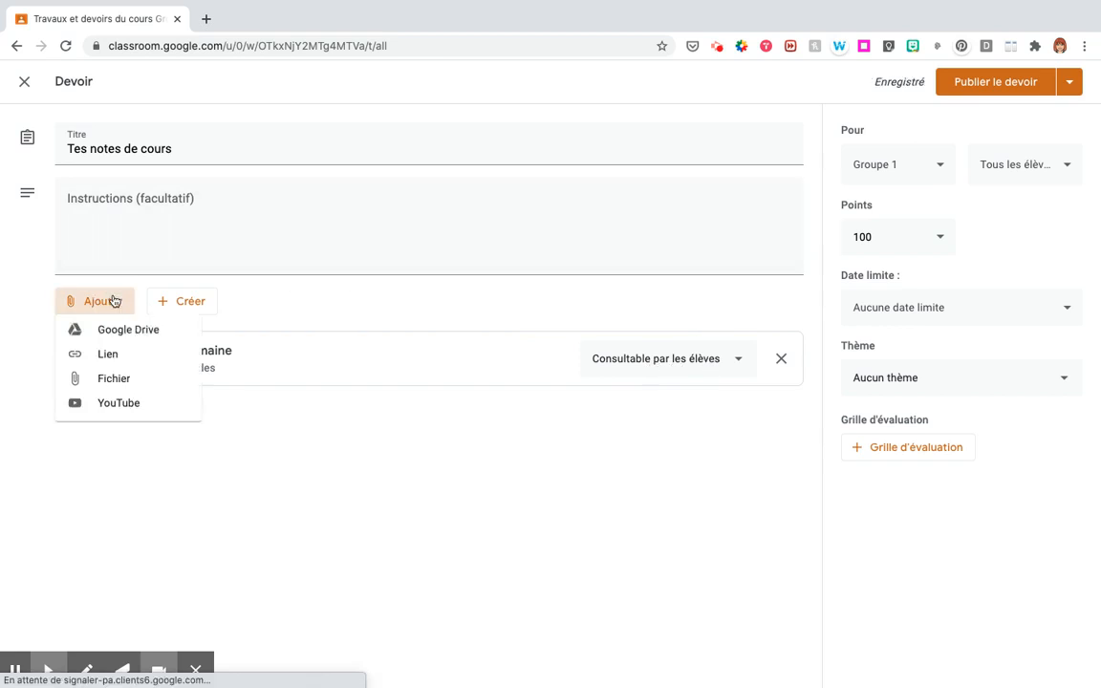
pyautogui.click(380, 298)
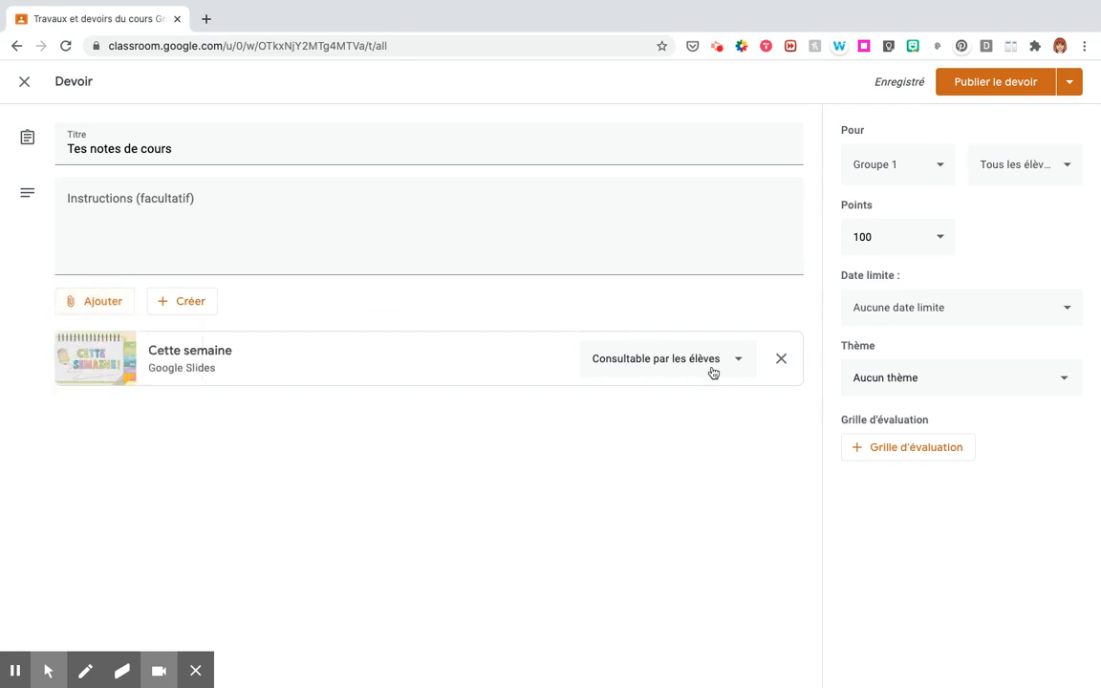
# - Create a new Google Docs attachment from the assignment and name the document "Mes notes"
pyautogui.click(169, 301)
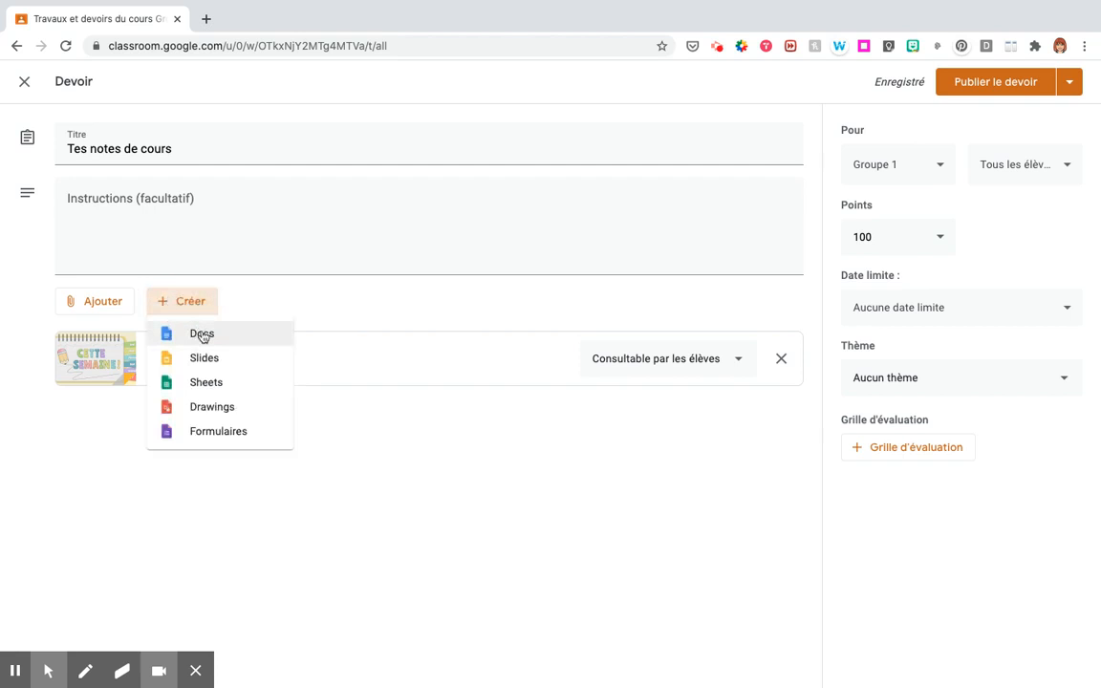
pyautogui.click(202, 334)
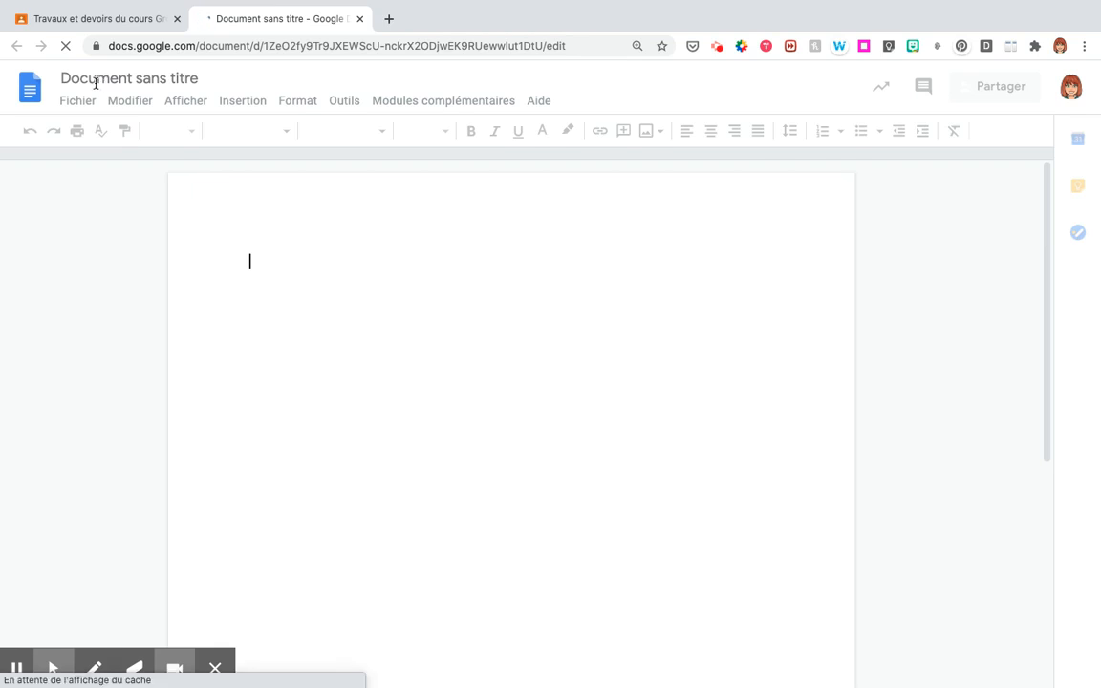
pyautogui.click(95, 81)
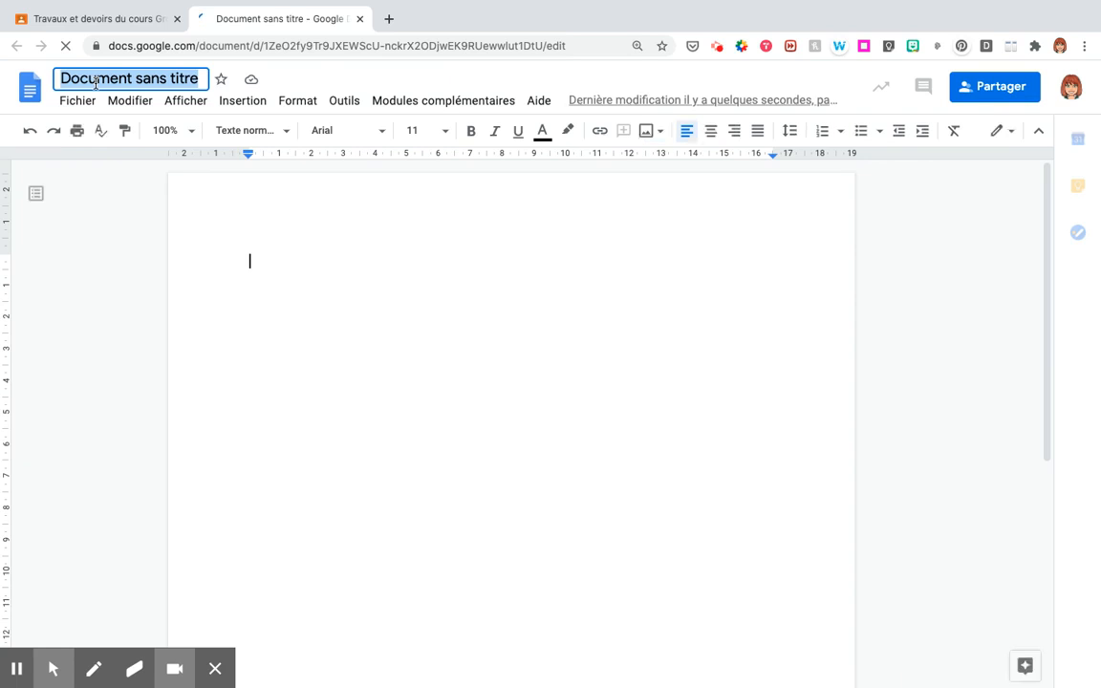
pyautogui.write('Mes notes')
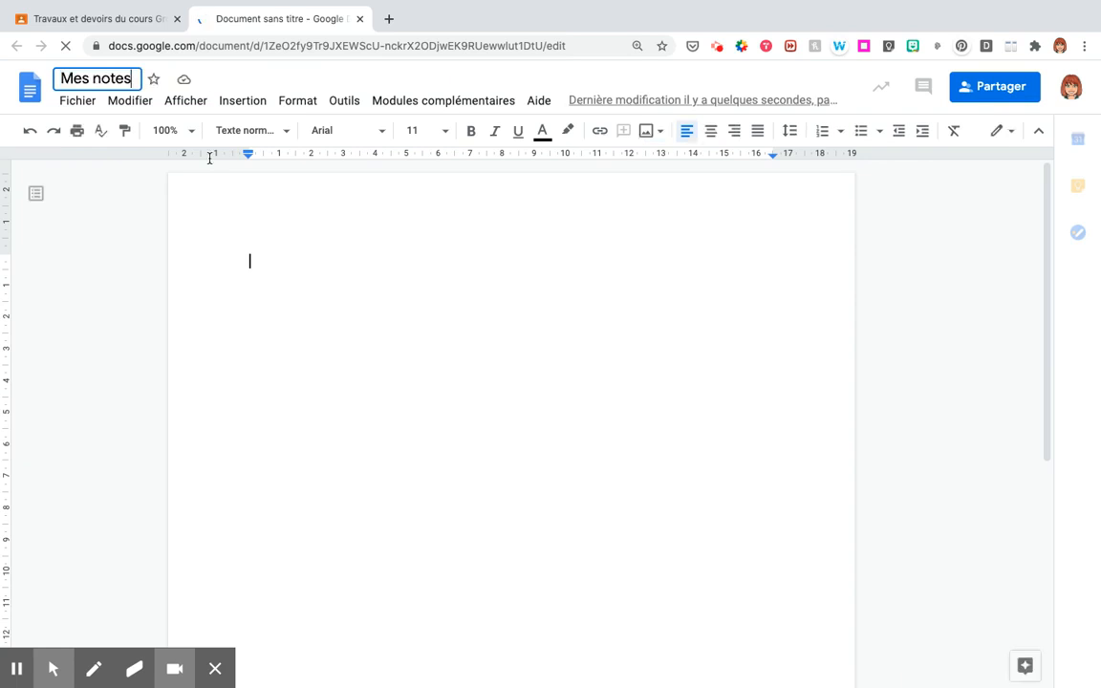
# - Write "Prends des notes ici svp" in the document body and close the document to return to the assignment
pyautogui.click(251, 262)
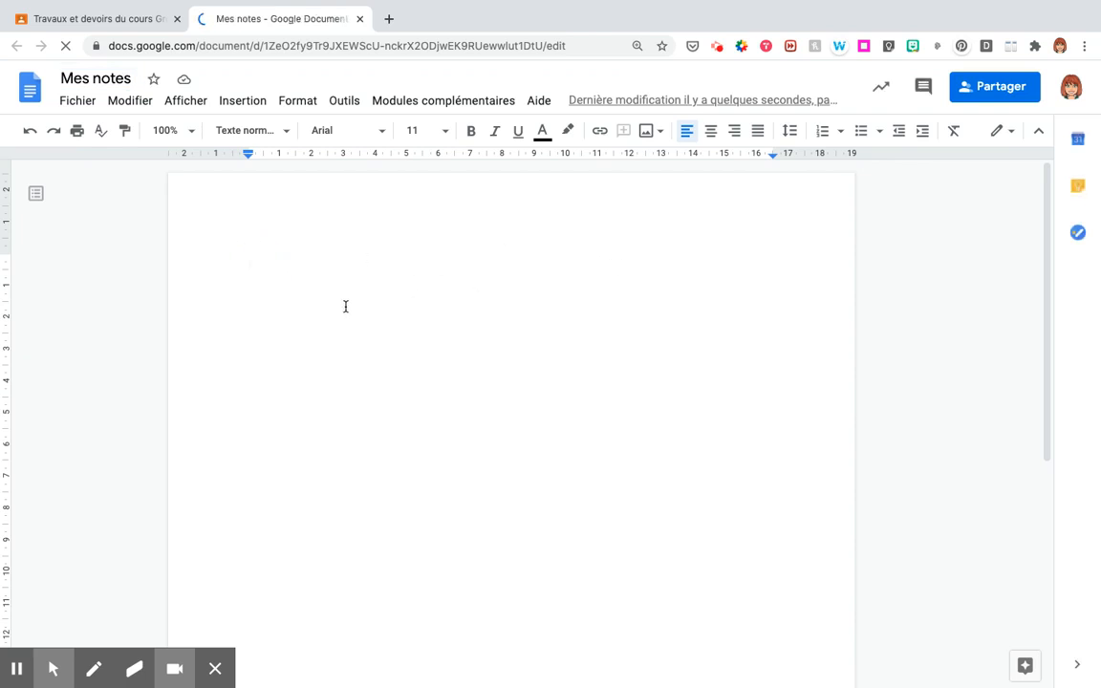
pyautogui.write('Pren')
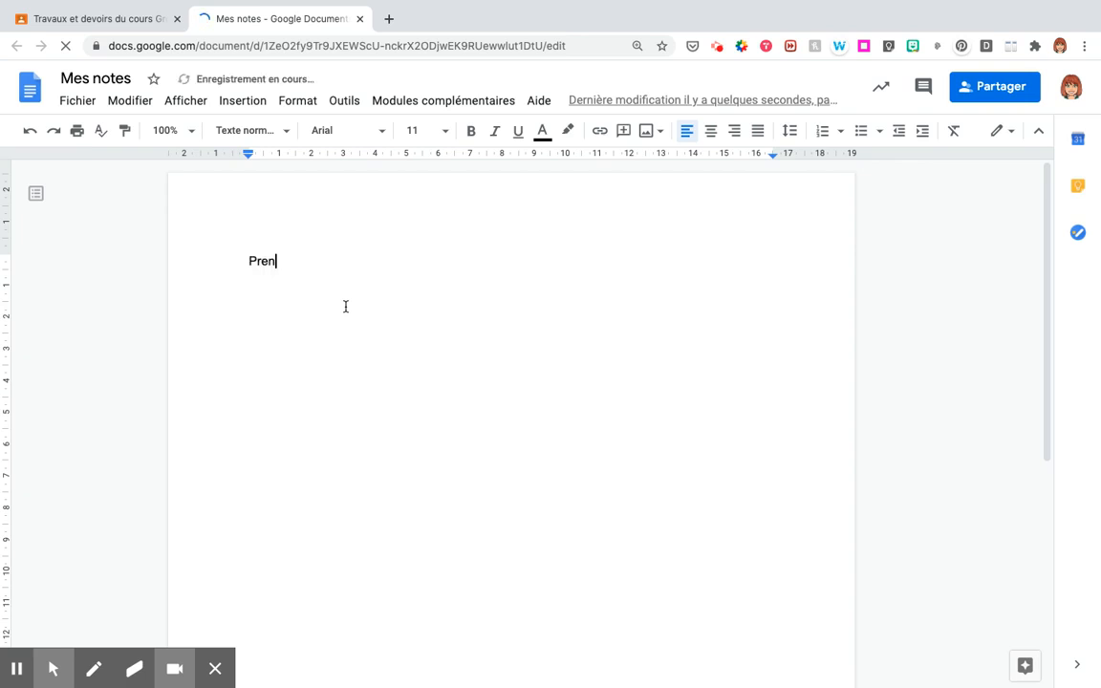
pyautogui.write('ds des notes ici svp')
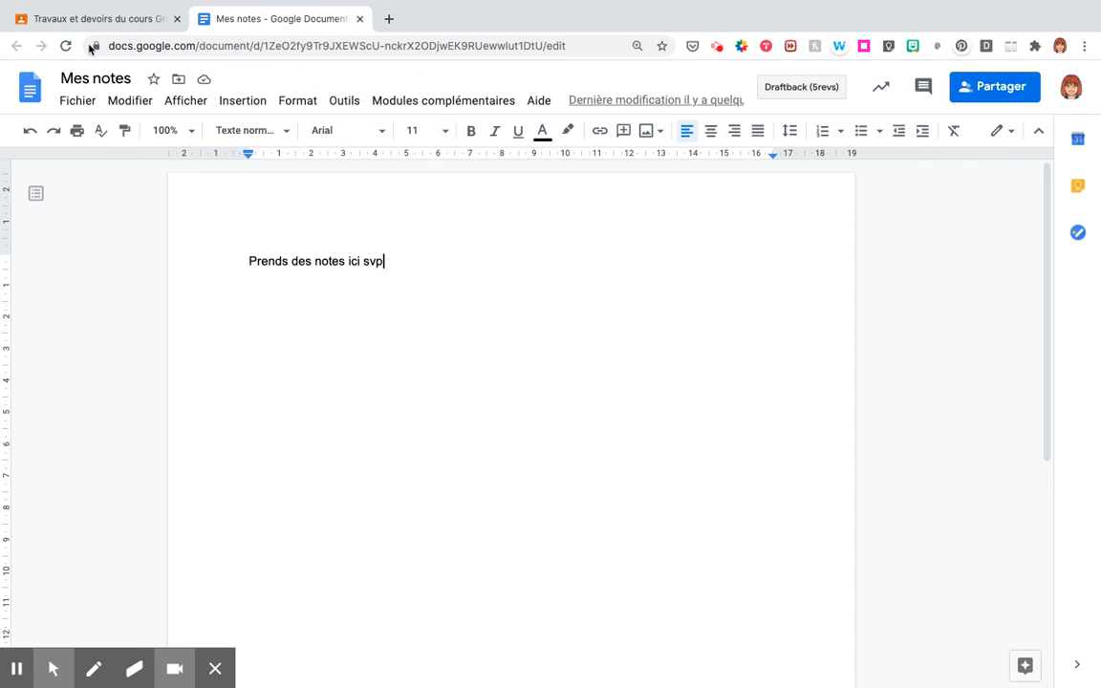
pyautogui.click(360, 19)
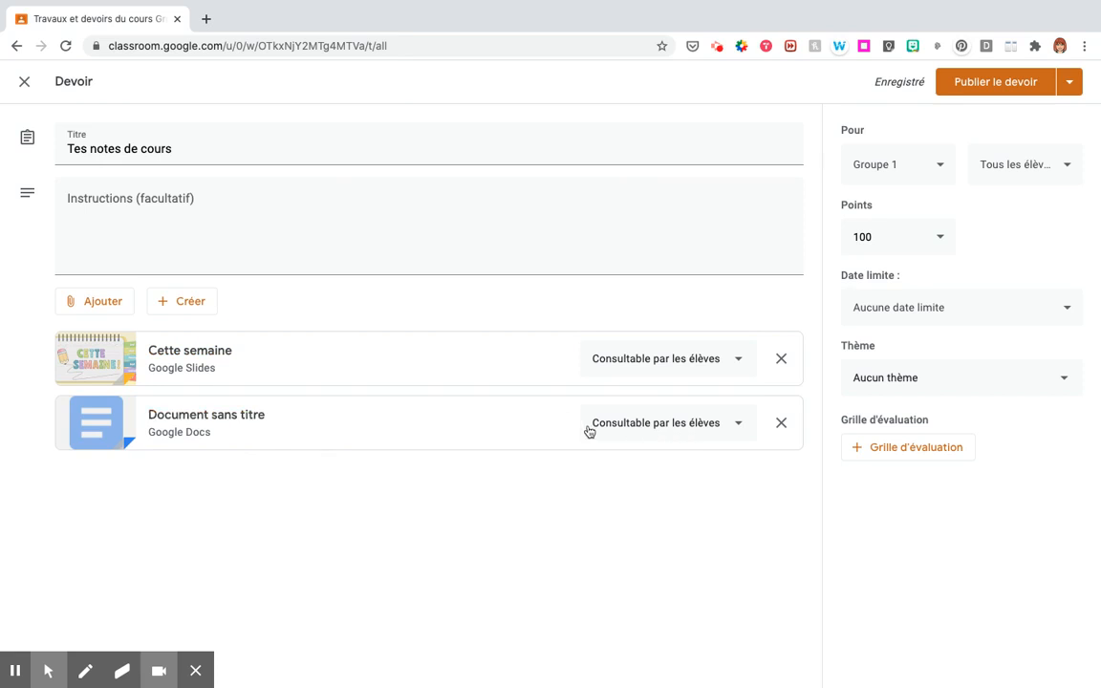
# - Set the Google Docs attachment's sharing option to "Faire une copie par élève"
pyautogui.click(725, 428)
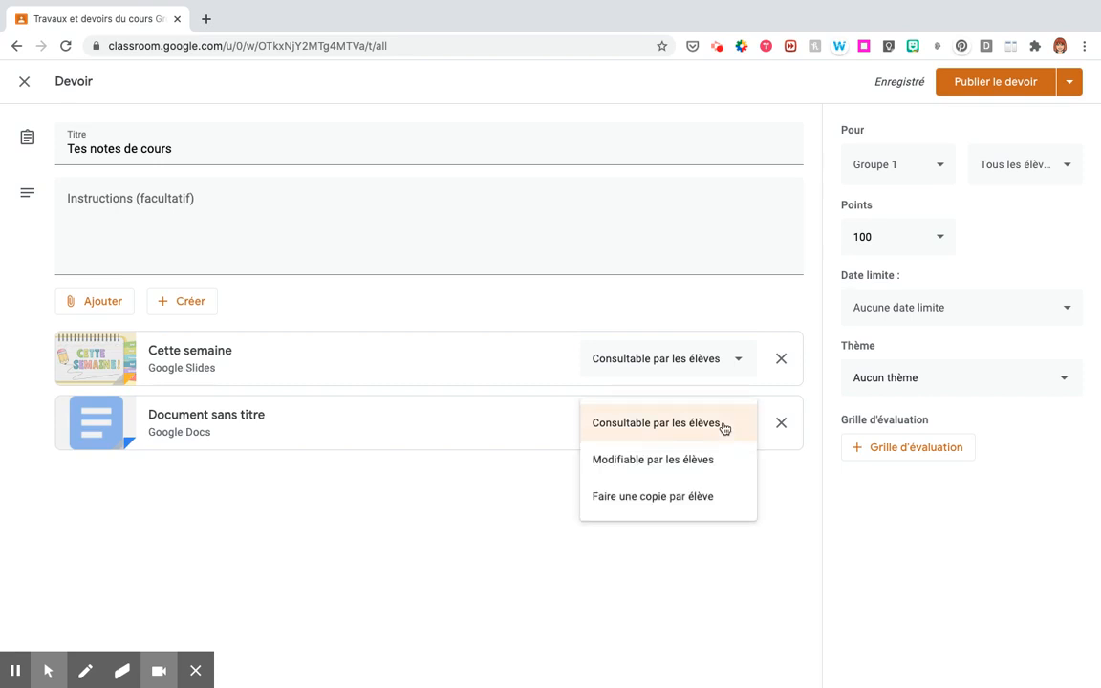
pyautogui.click(646, 494)
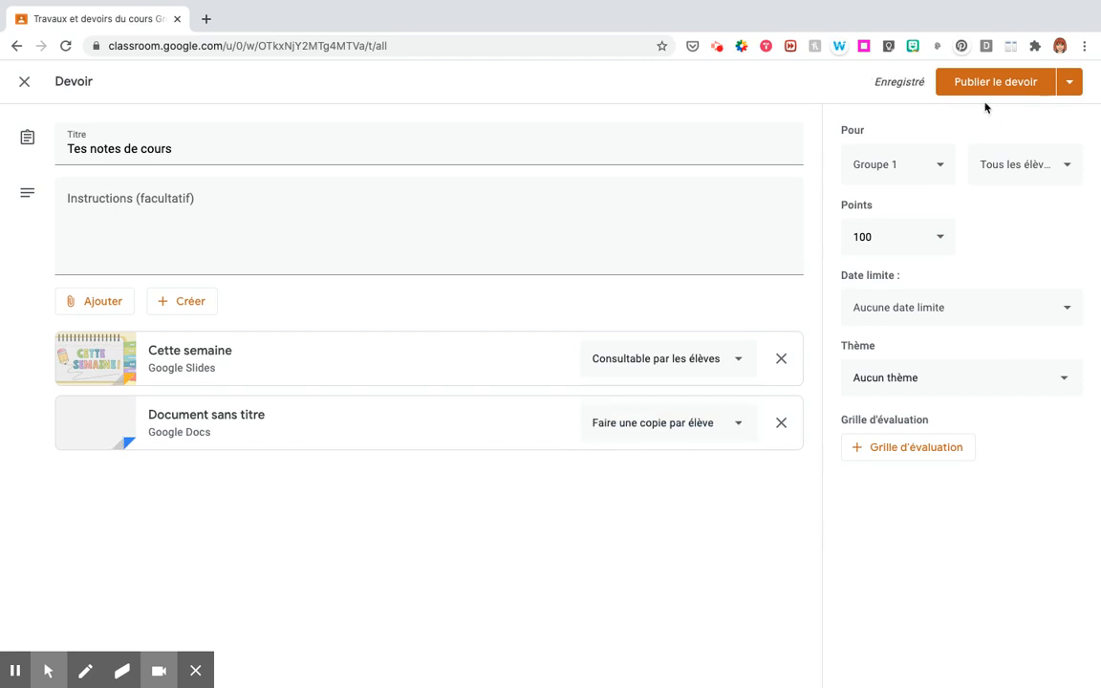
# - Set the assignment's points to "Pas de note" and publish it to all students of Groupe 1
pyautogui.click(937, 164)
pyautogui.click(934, 164)
pyautogui.click(899, 234)
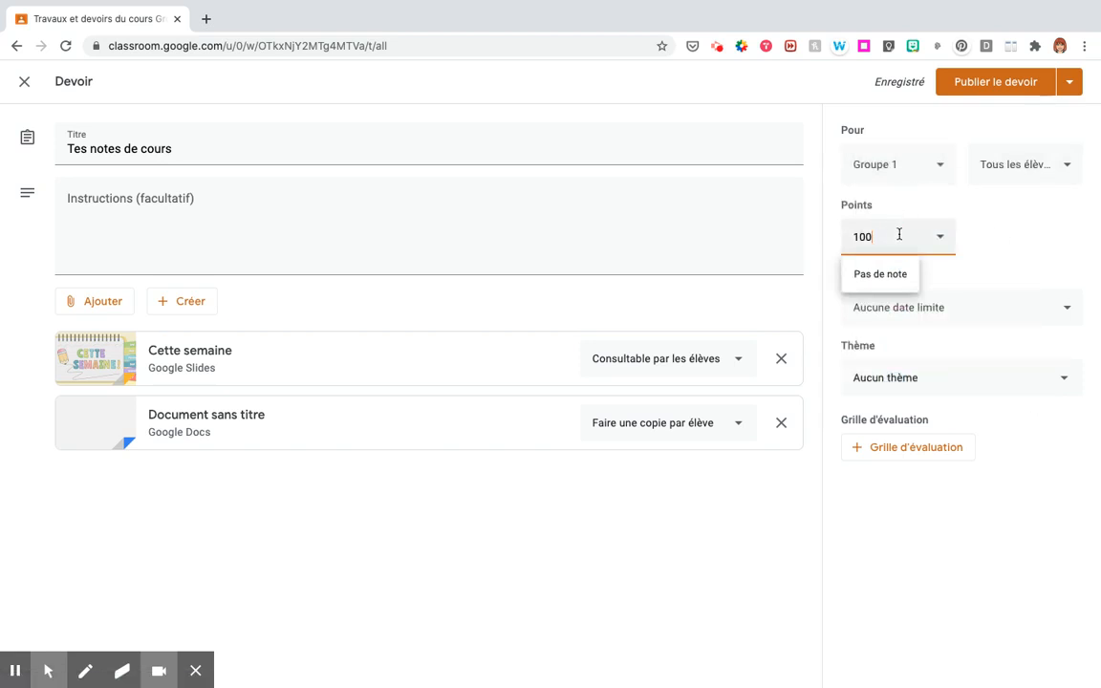
pyautogui.click(884, 274)
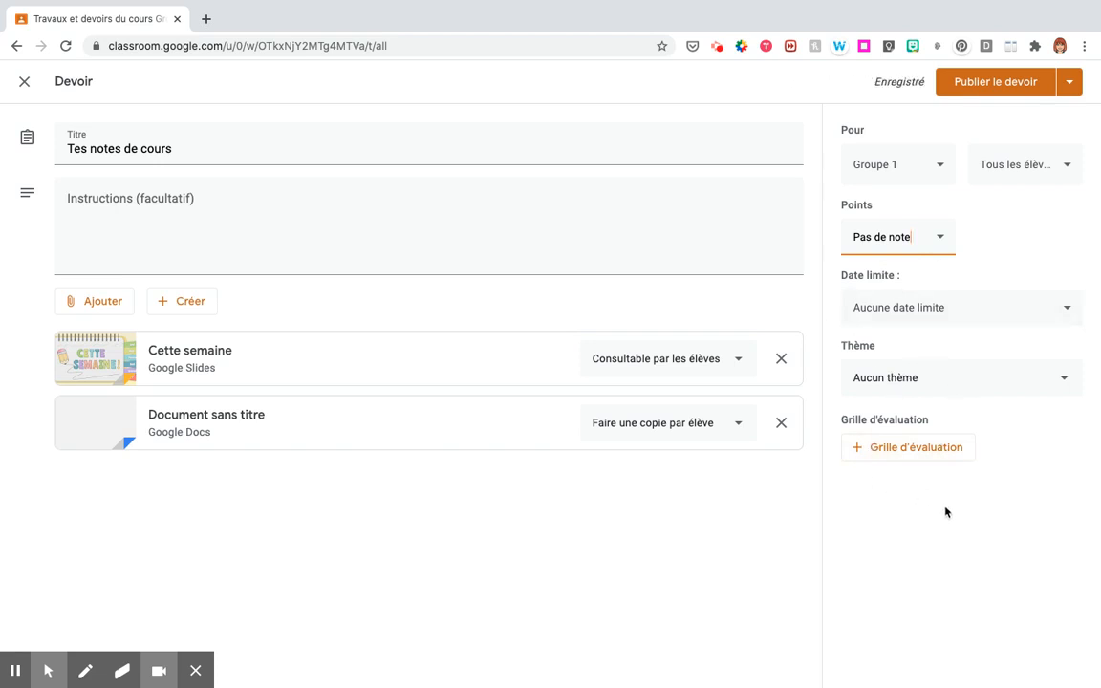
pyautogui.click(966, 88)
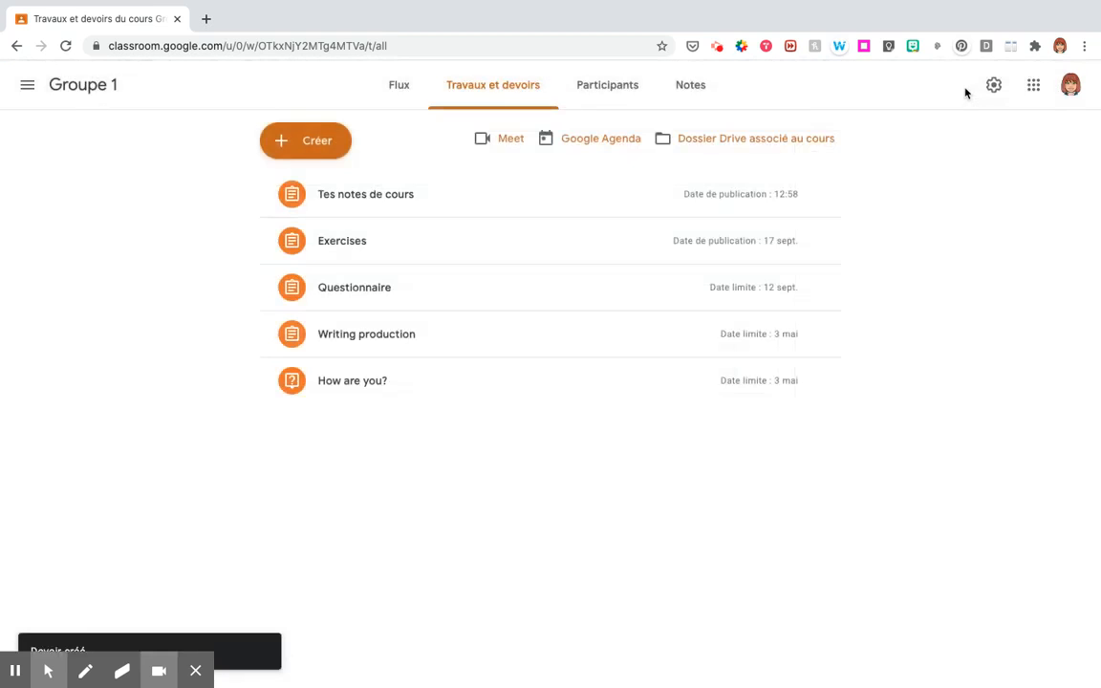
# - Switch to the primary student's browser profile (Élève primaire) and open Google Classroom there
pyautogui.click(1061, 46)
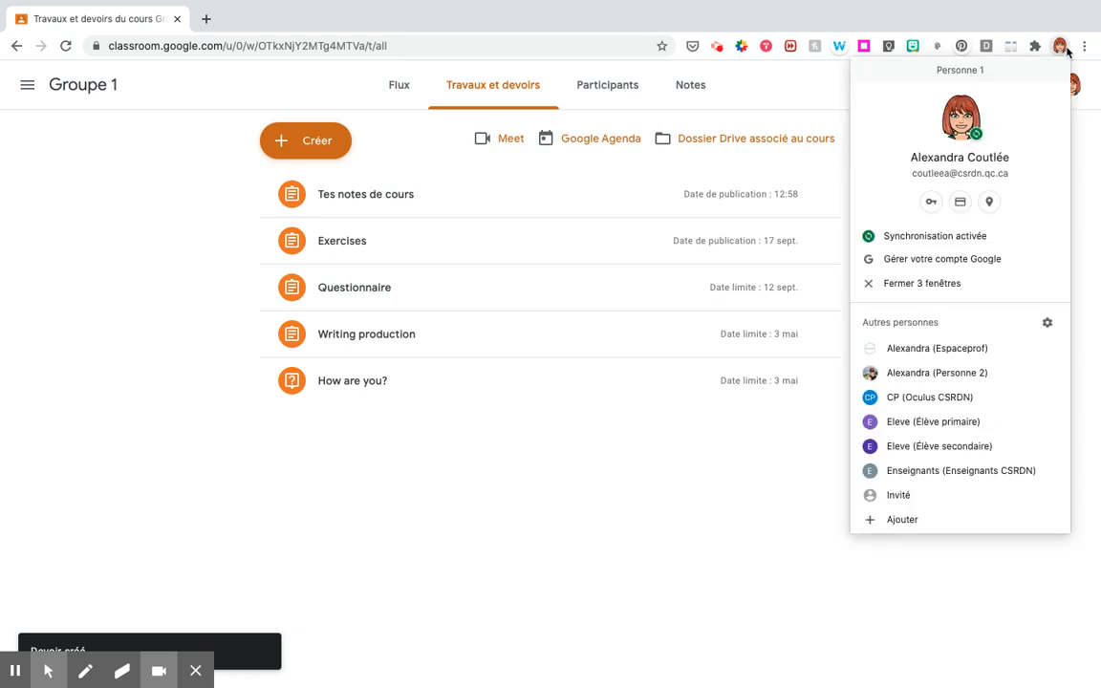
pyautogui.click(936, 424)
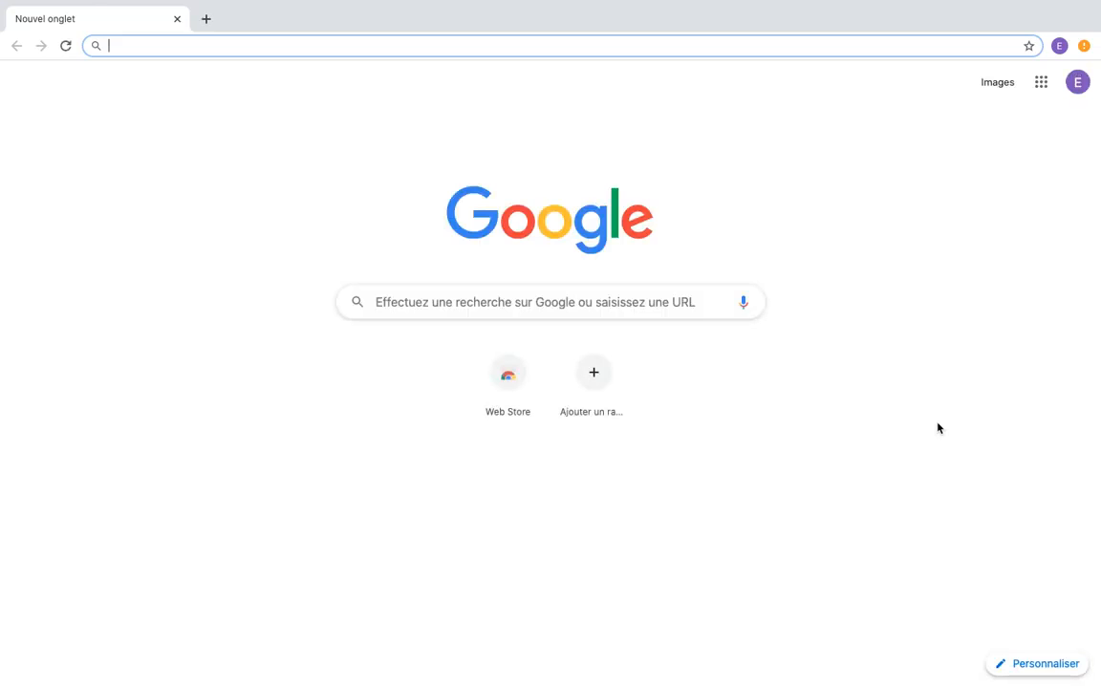
pyautogui.click(1036, 89)
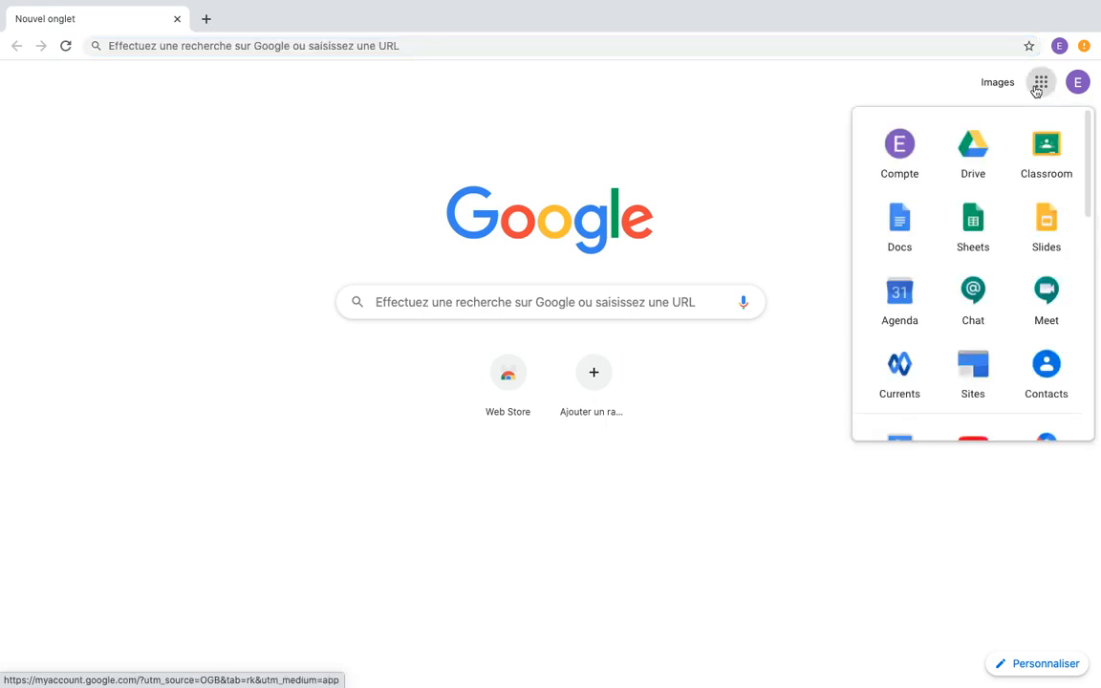
pyautogui.click(1025, 162)
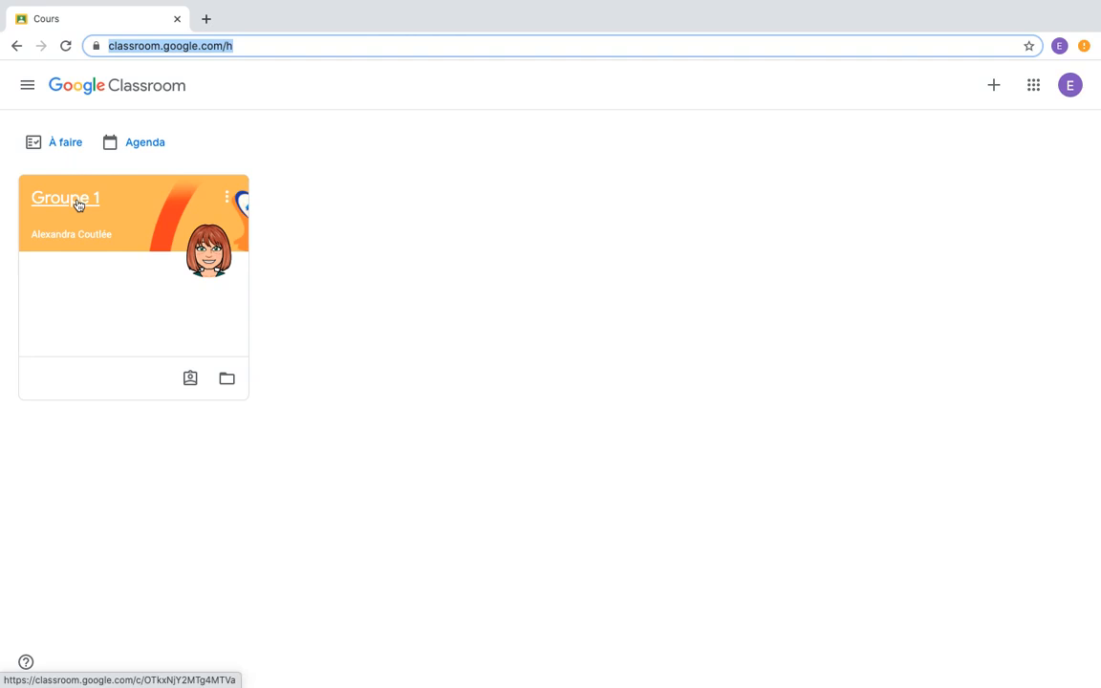
# - Go to the classwork of Groupe 1 and open the student's copy of "Mes notes" from "Tes notes de cours"
pyautogui.click(79, 203)
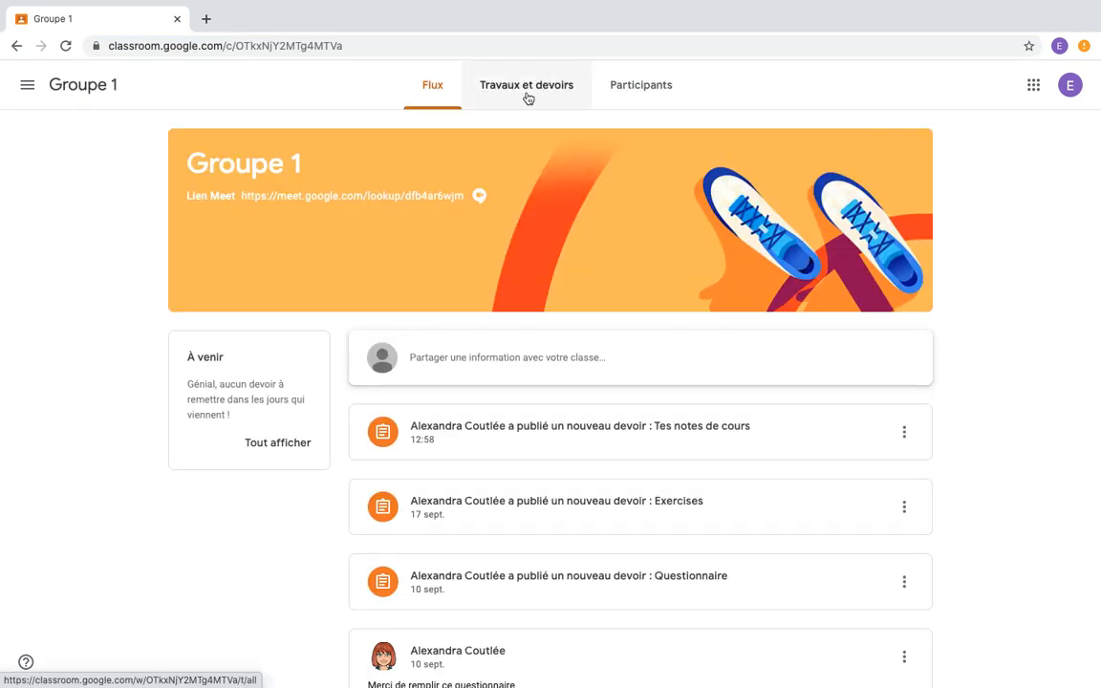
pyautogui.click(526, 96)
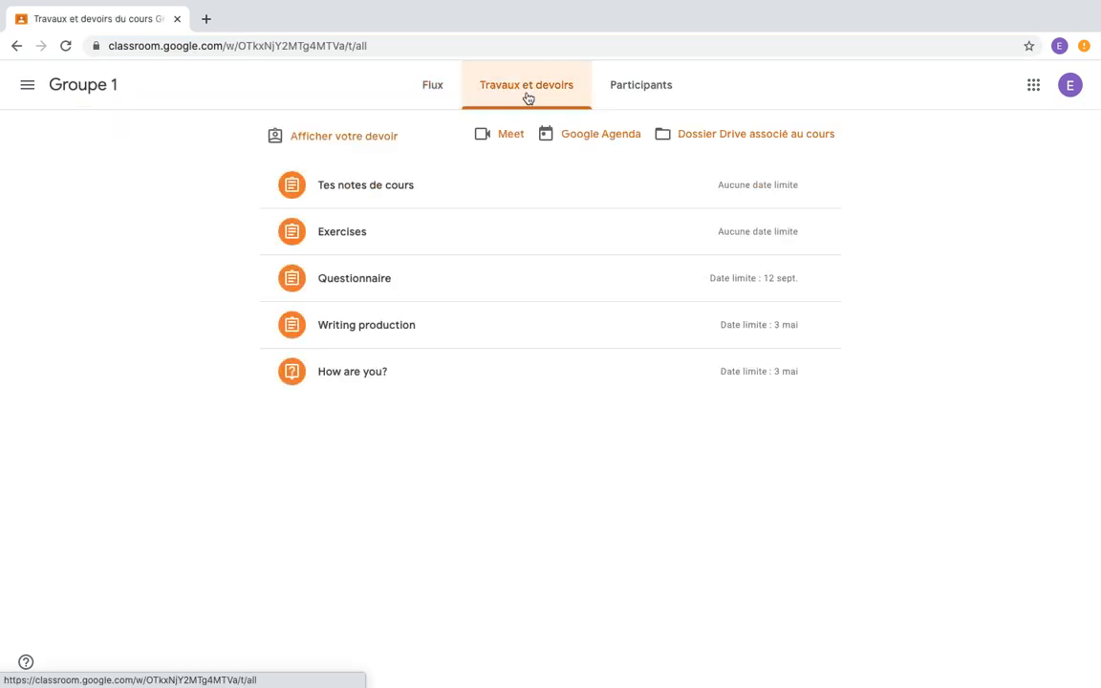
pyautogui.click(387, 191)
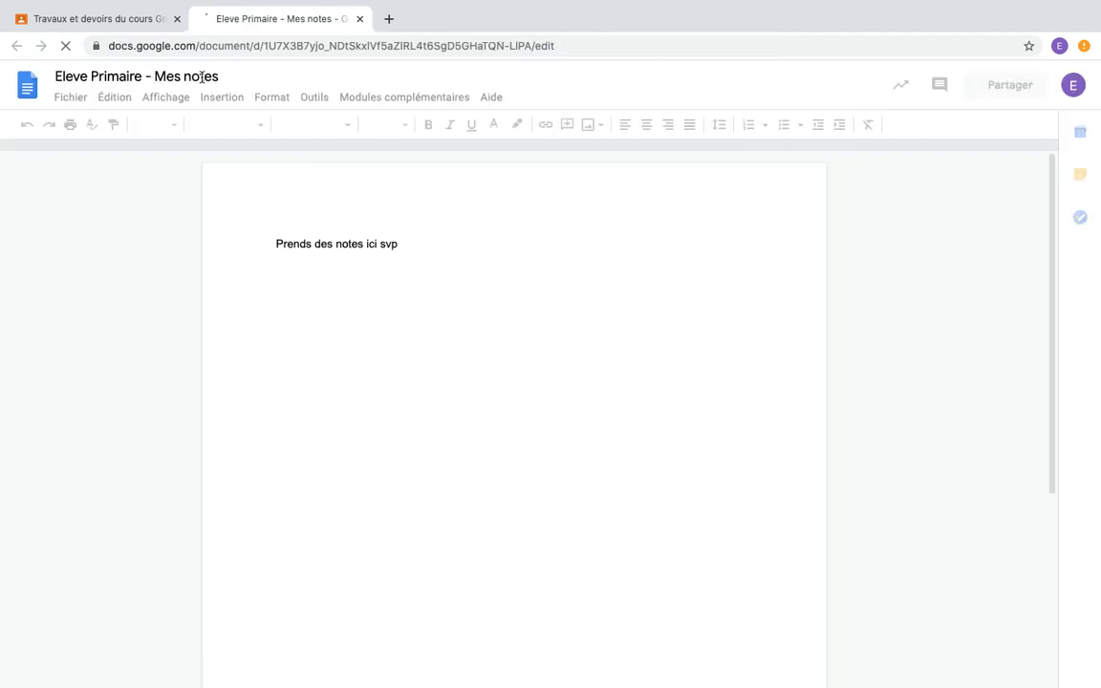
# - Add the text "Réponses" two lines below the instruction in the student's document and dismiss the document status tip
pyautogui.moveTo(219, 77); pyautogui.dragTo(55, 77)
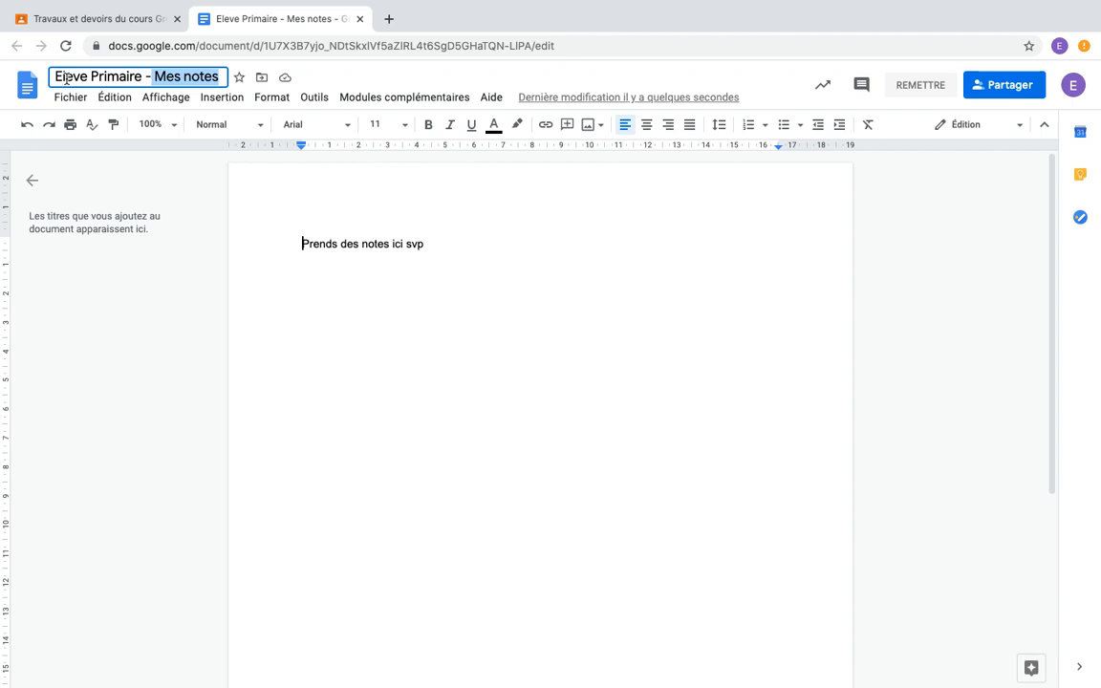
pyautogui.click(433, 243)
pyautogui.press('Return')
pyautogui.press('Return')
pyautogui.write('Réponses')
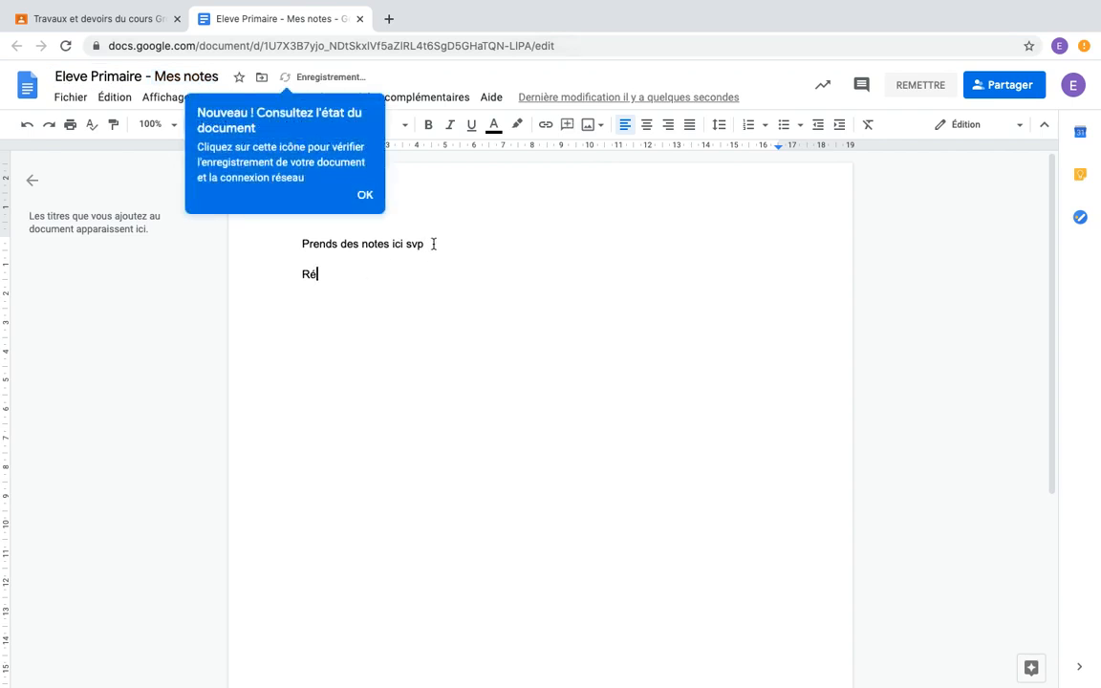
pyautogui.click(365, 194)
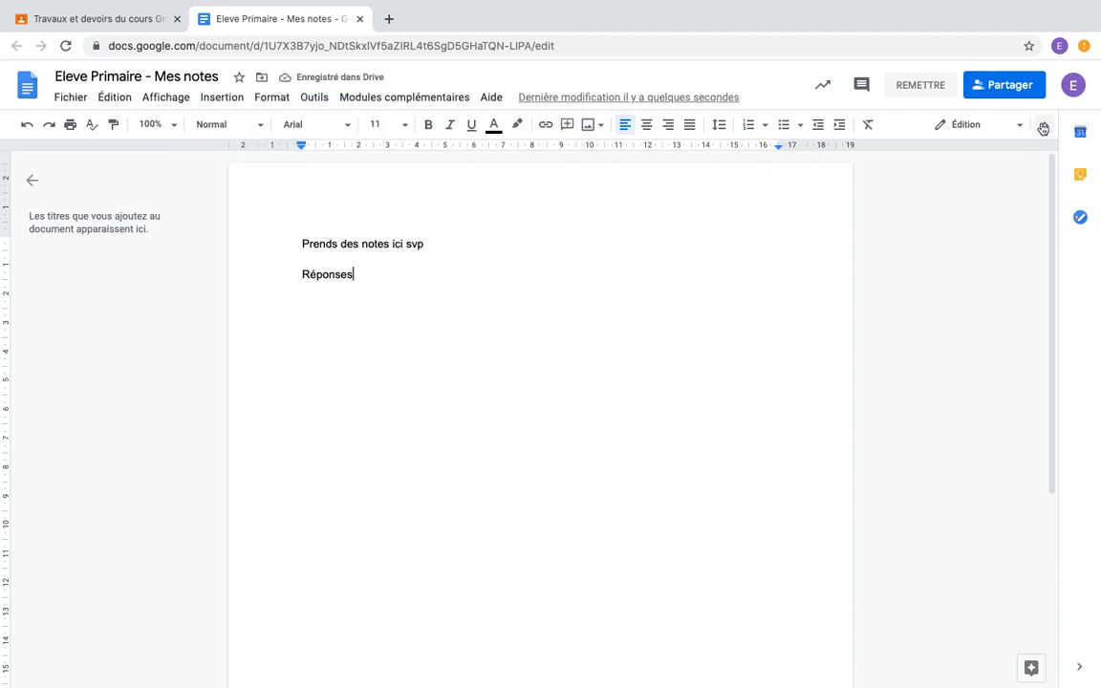
# - Hand in the document for "Tes notes de cours", dismissing the private comments tip and confirming the submission
pyautogui.click(922, 89)
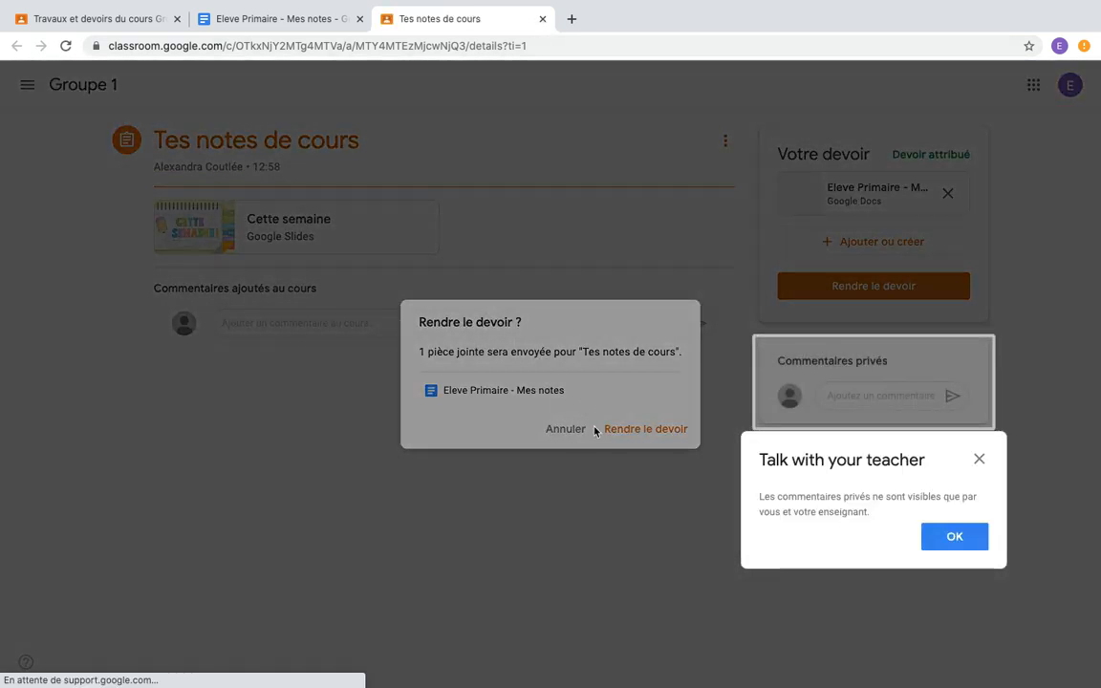
pyautogui.click(949, 536)
pyautogui.click(624, 428)
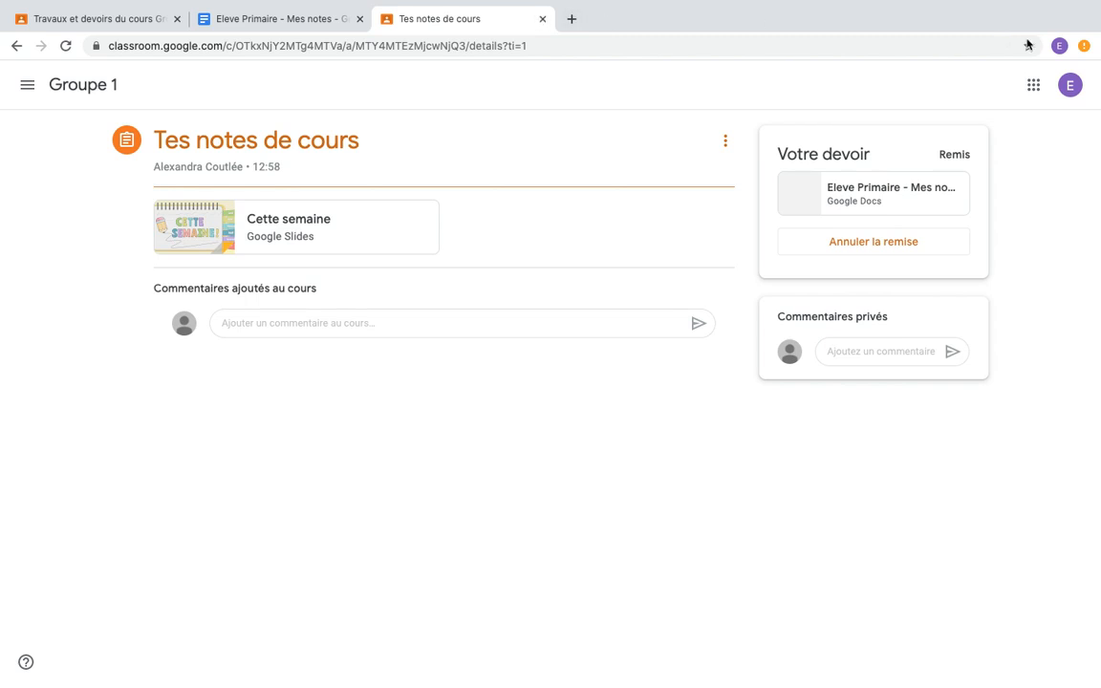
# - Switch back to the teacher's browser profile (Personne 1) and open the primary student's submitted document from the "Tes notes de cours" student work
pyautogui.click(1059, 46)
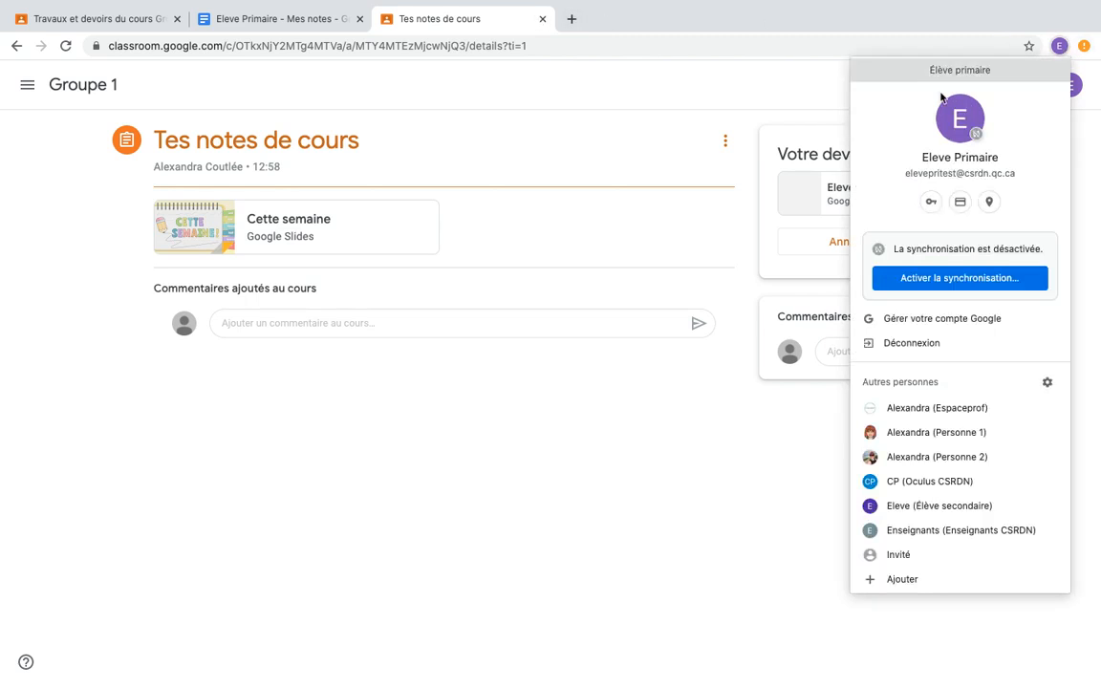
pyautogui.click(913, 434)
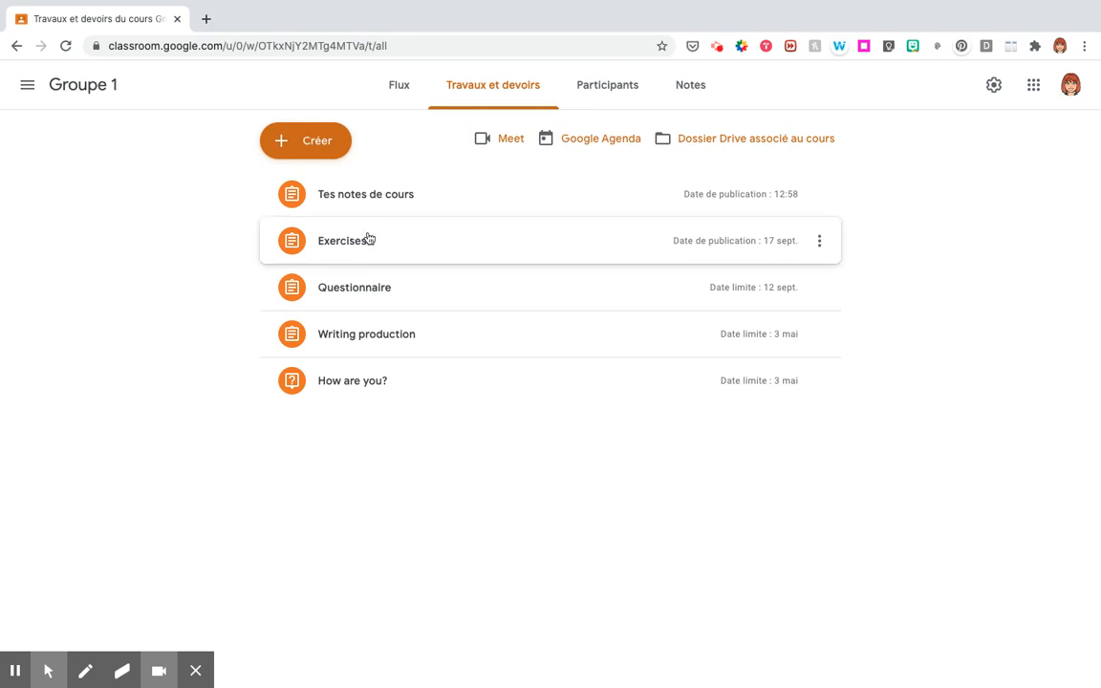
pyautogui.click(366, 201)
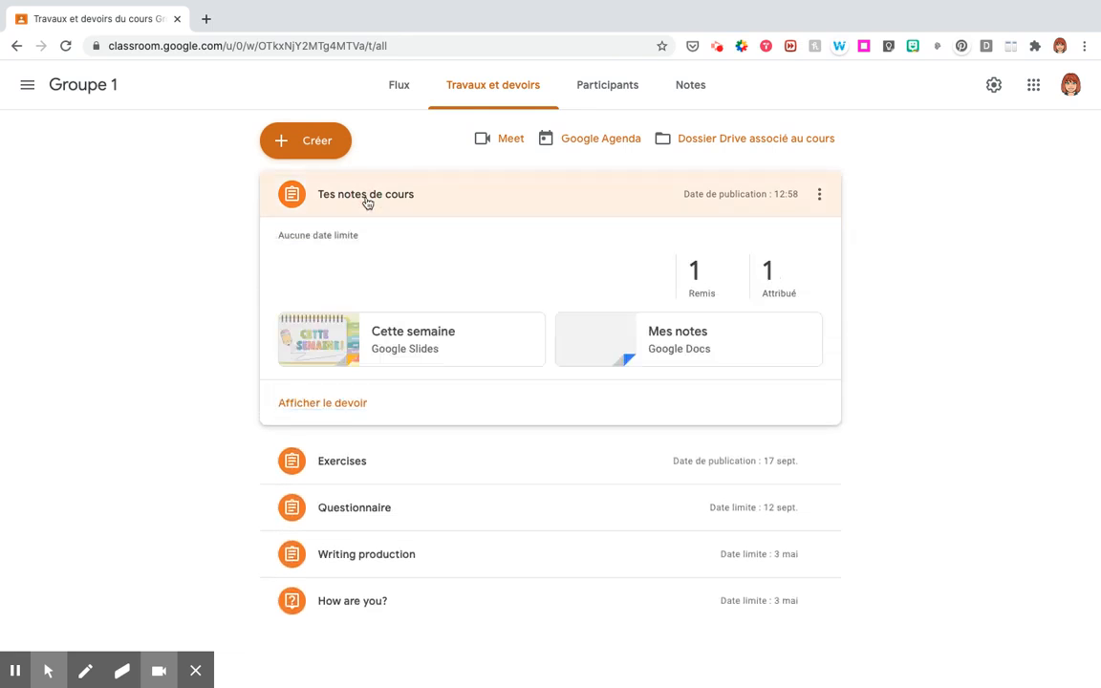
pyautogui.click(320, 404)
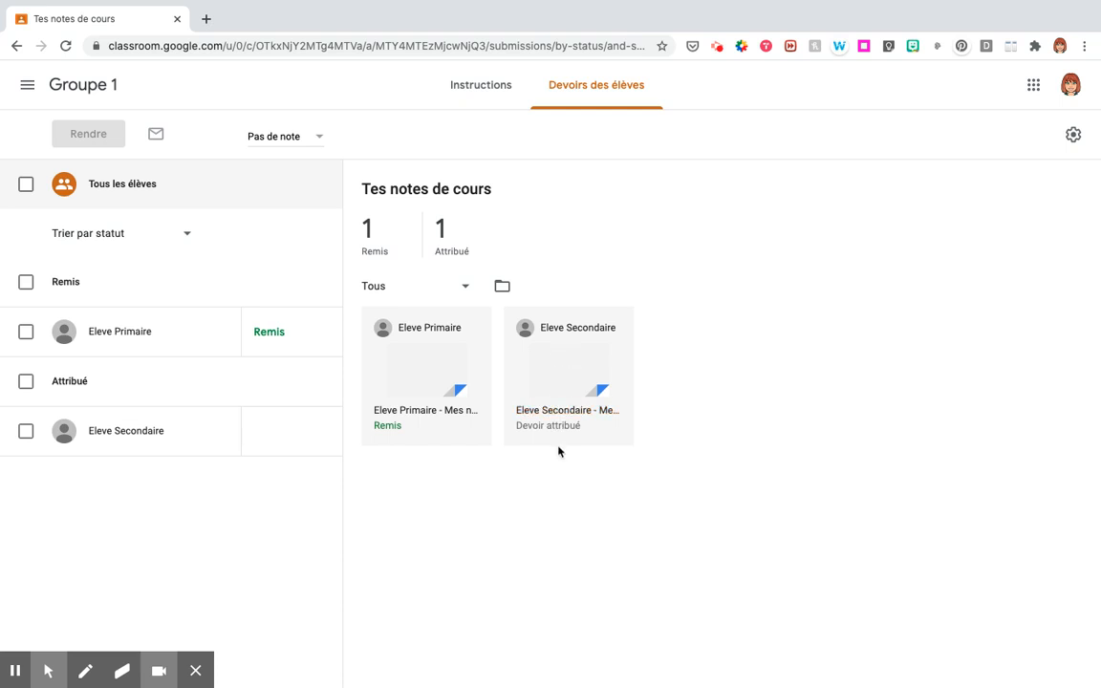
pyautogui.click(406, 368)
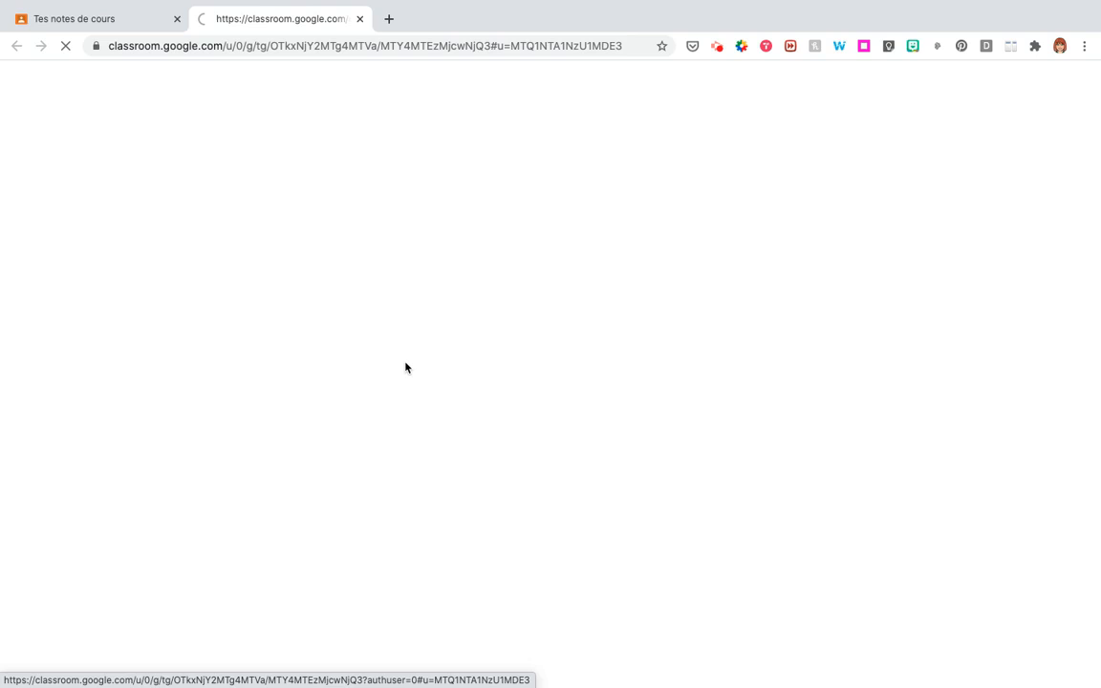